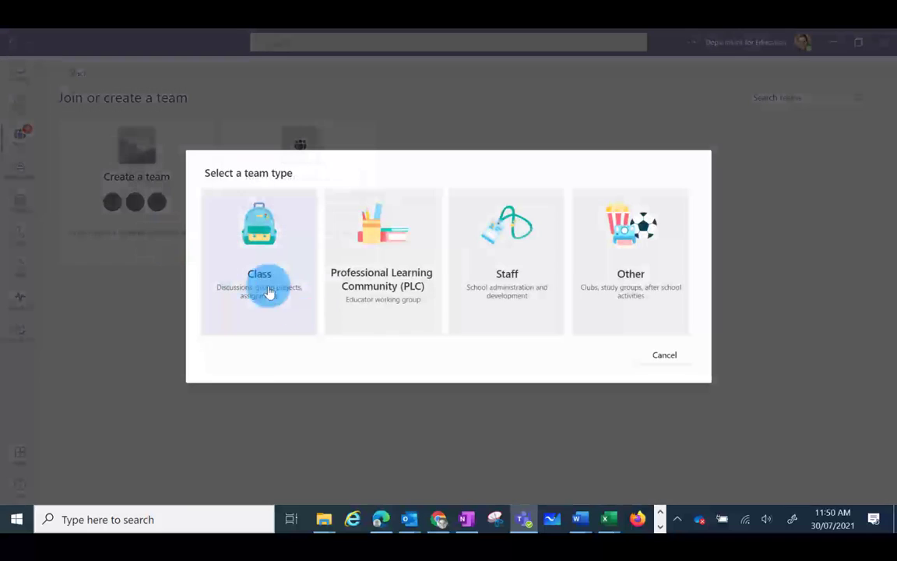
Create a Class team named Test02-2021.
left_click(250, 295)
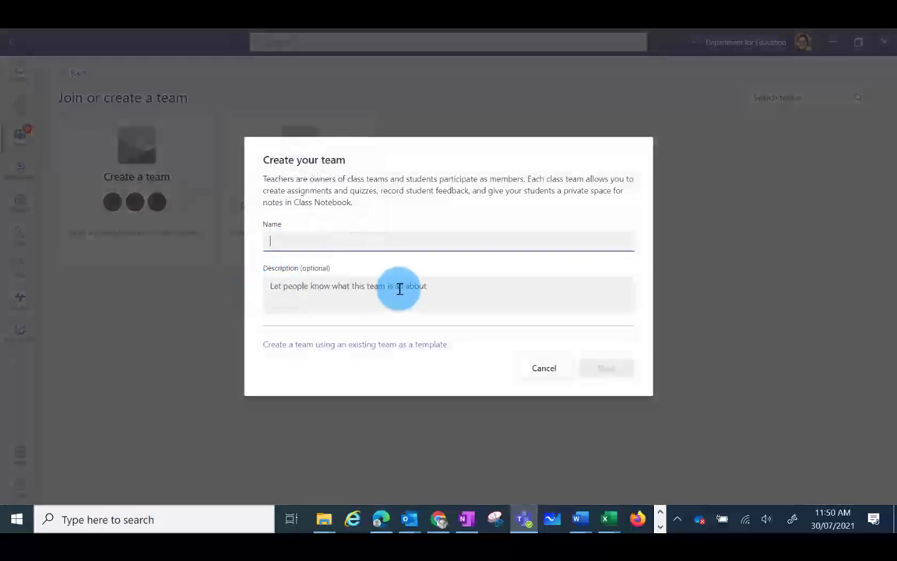
type("Test02-2021")
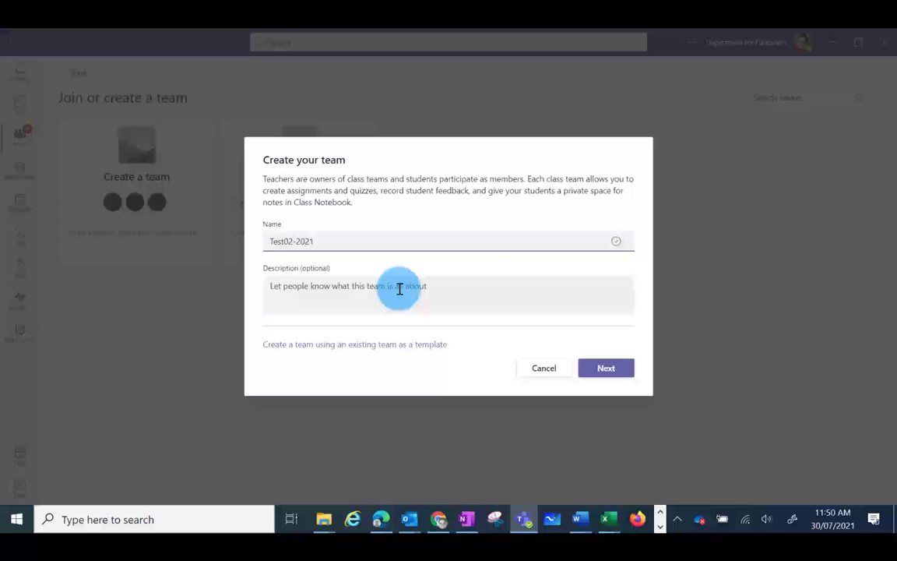
left_click(612, 369)
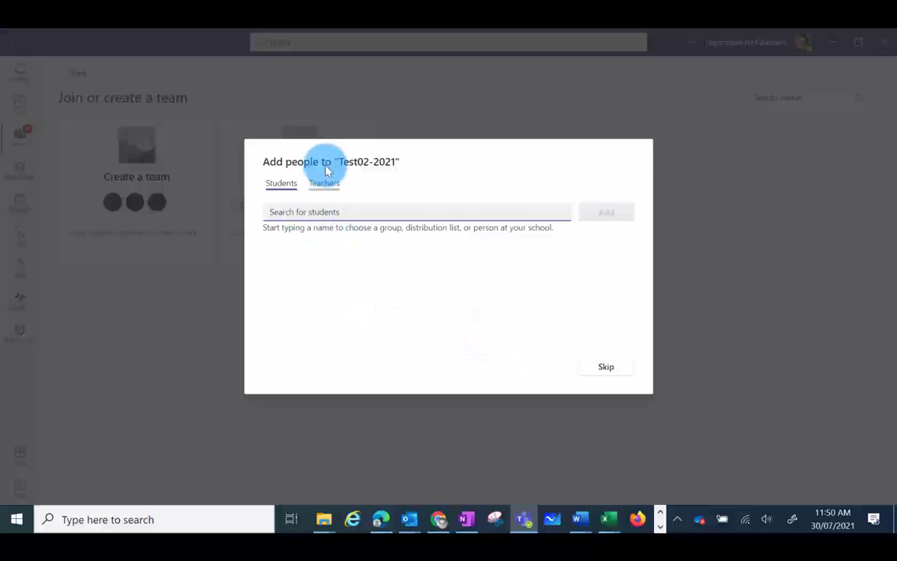
Search for a student by first name and add the matching School SA account to the team's students.
left_click(326, 185)
left_click(281, 185)
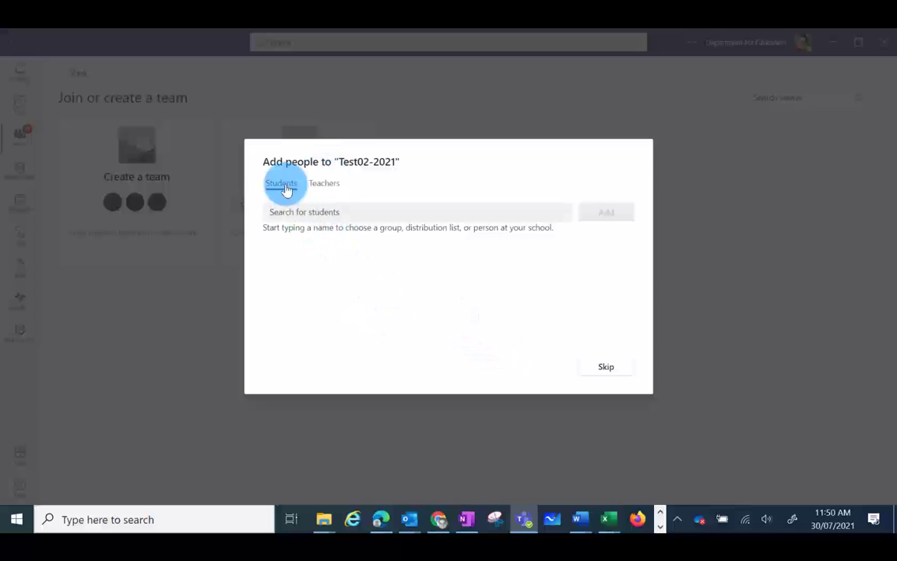
left_click(296, 208)
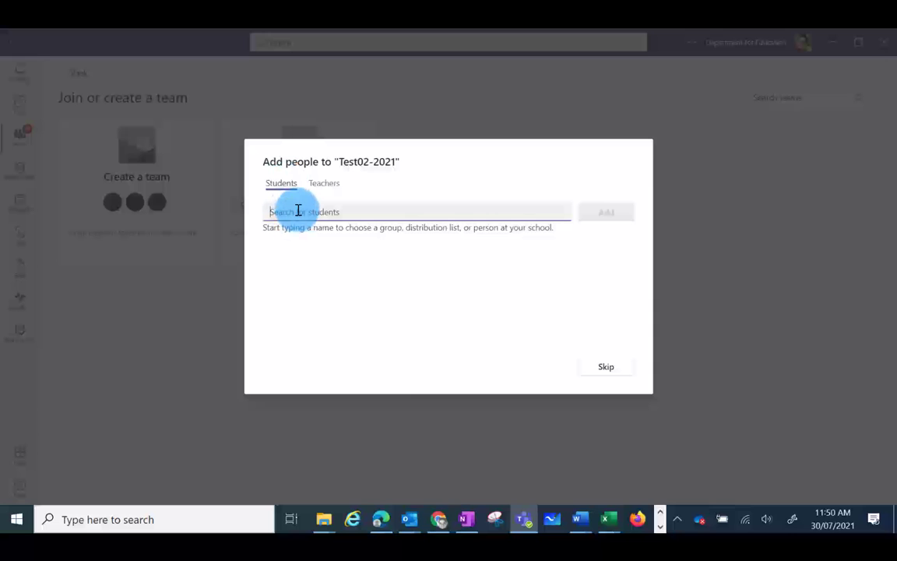
type("Cind")
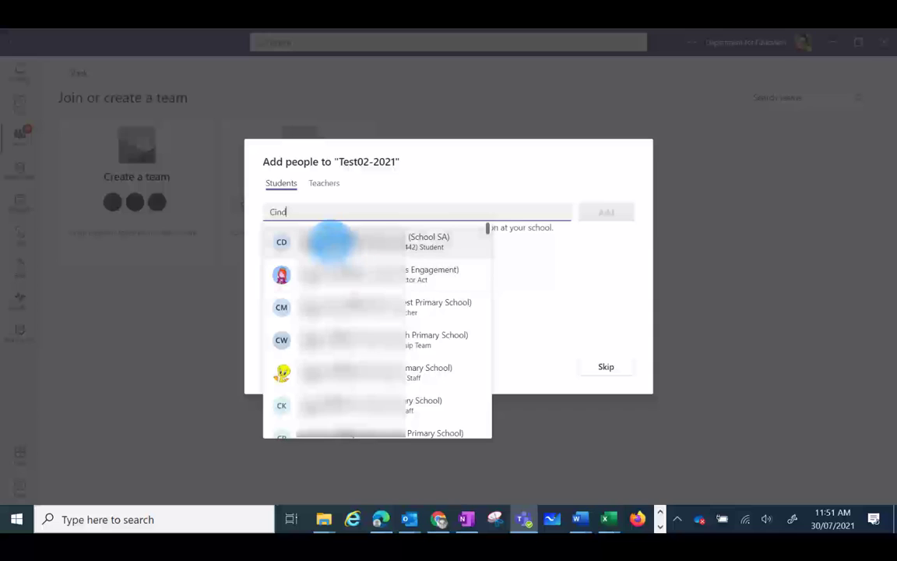
left_click(330, 241)
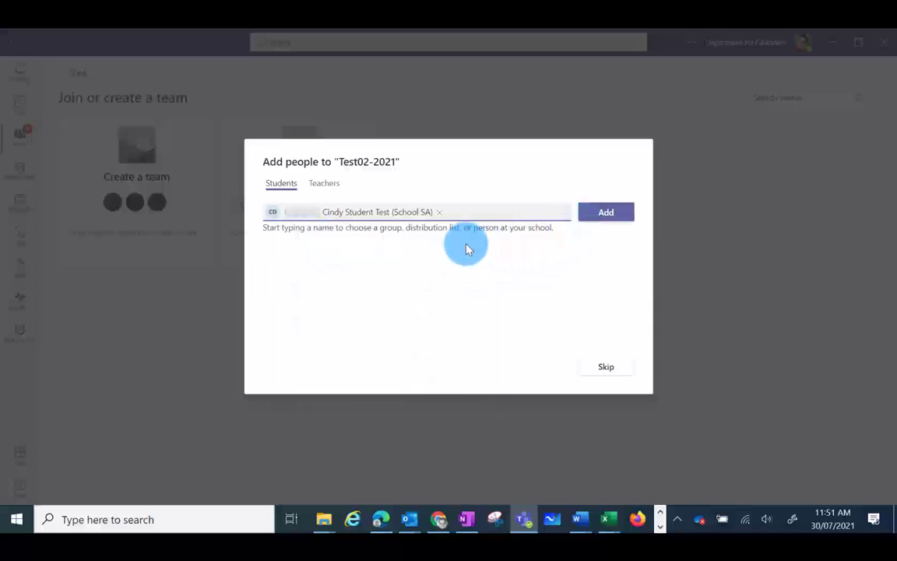
left_click(594, 218)
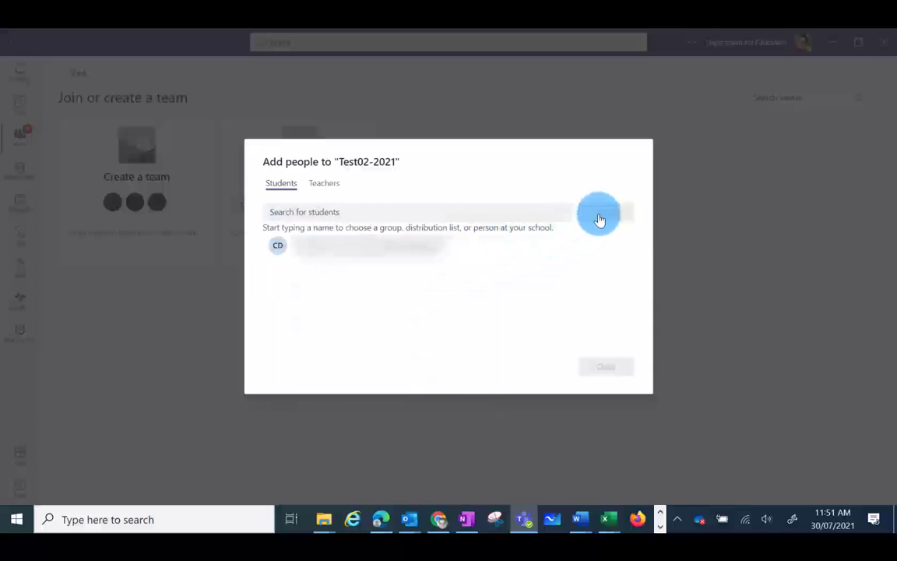
Add another student to the team by entering their full school e-mail address.
left_click(320, 210)
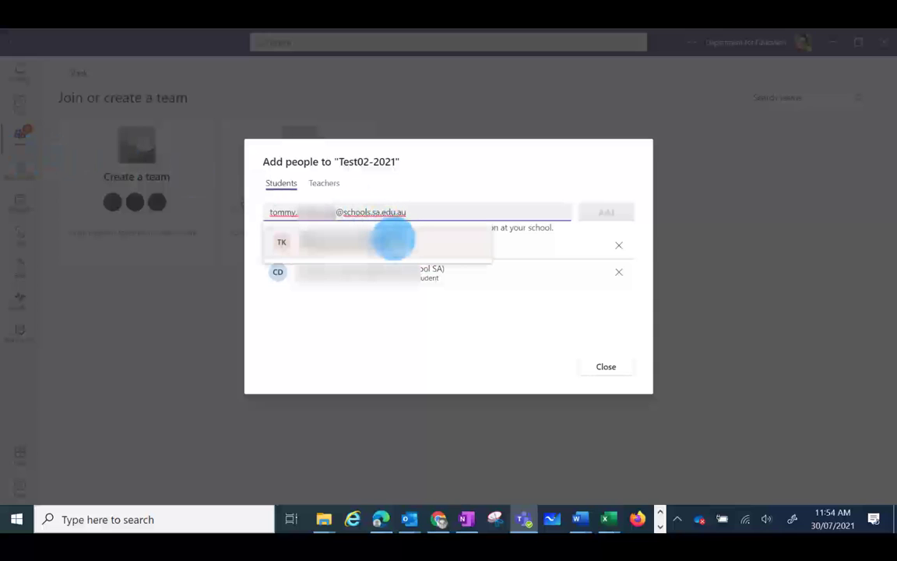
left_click(382, 254)
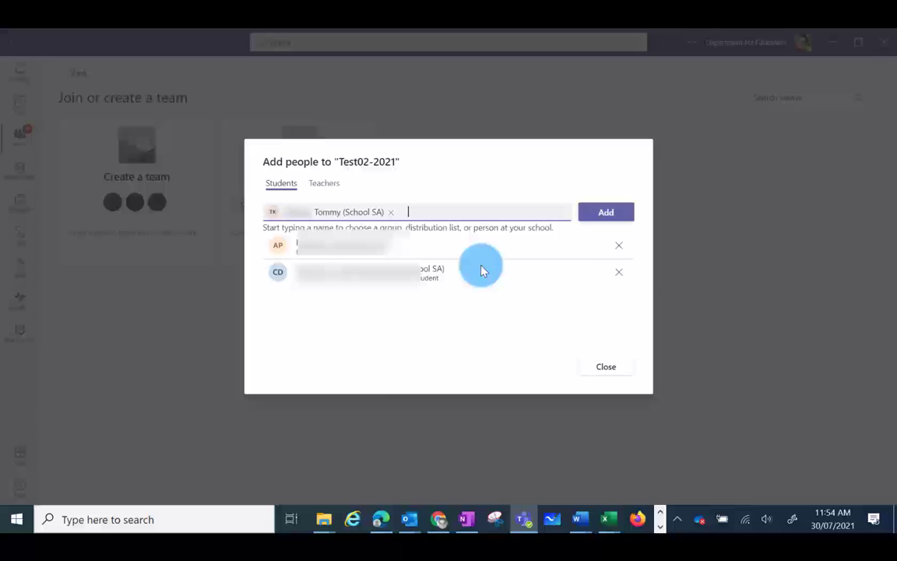
left_click(607, 214)
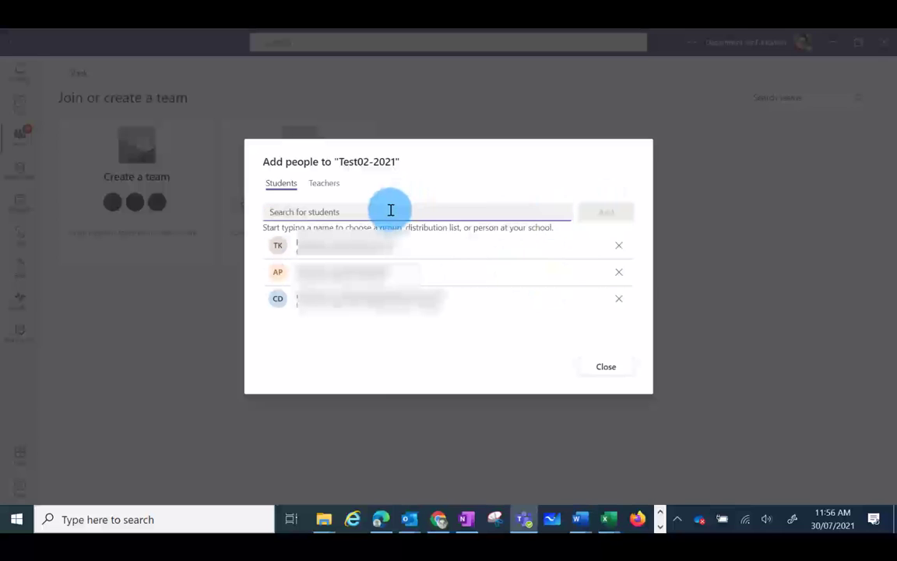
Search for a further student by the start of their e-mail address and add the matching School SA student account.
type("james")
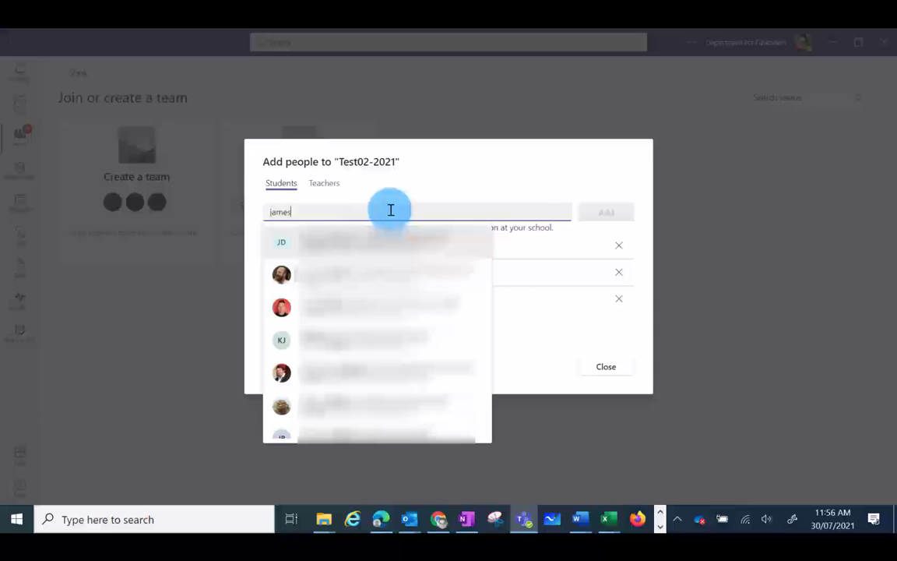
type(".")
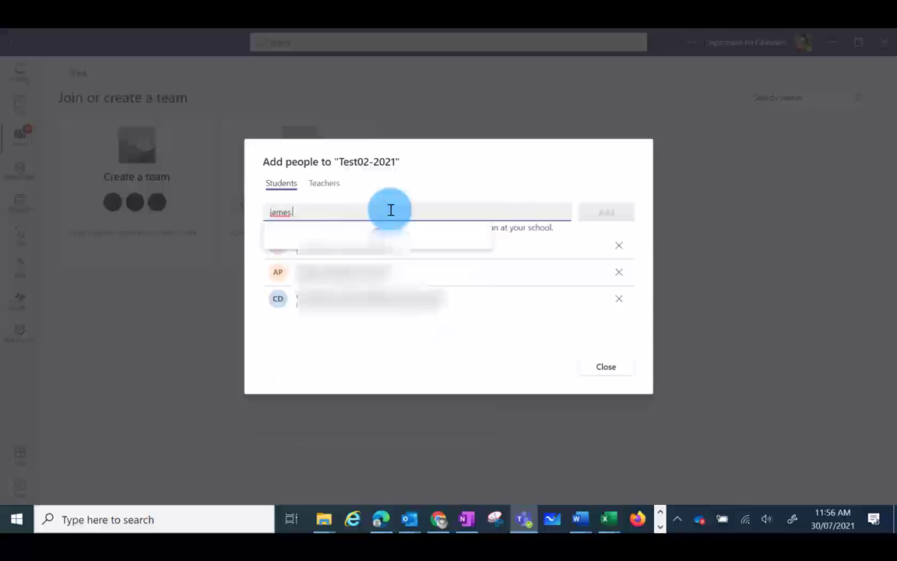
type("b")
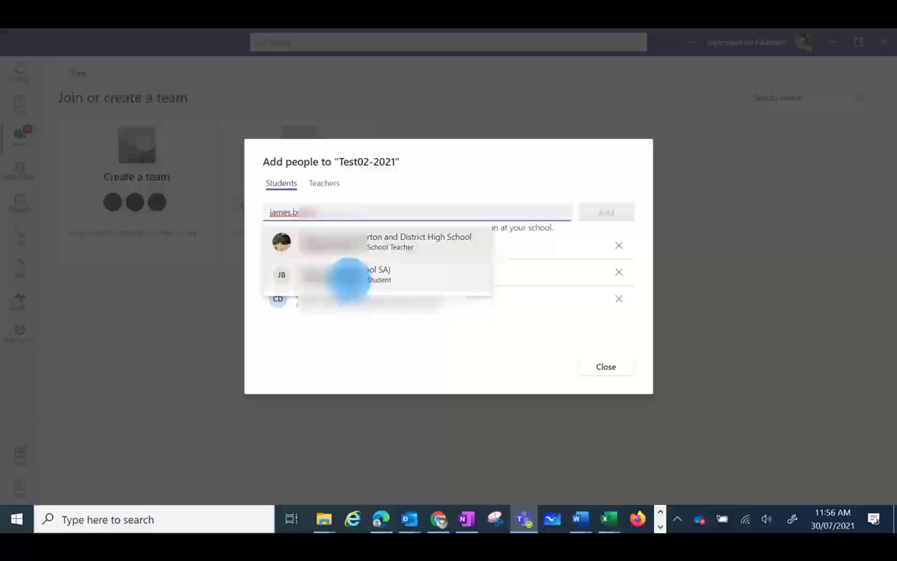
left_click(348, 277)
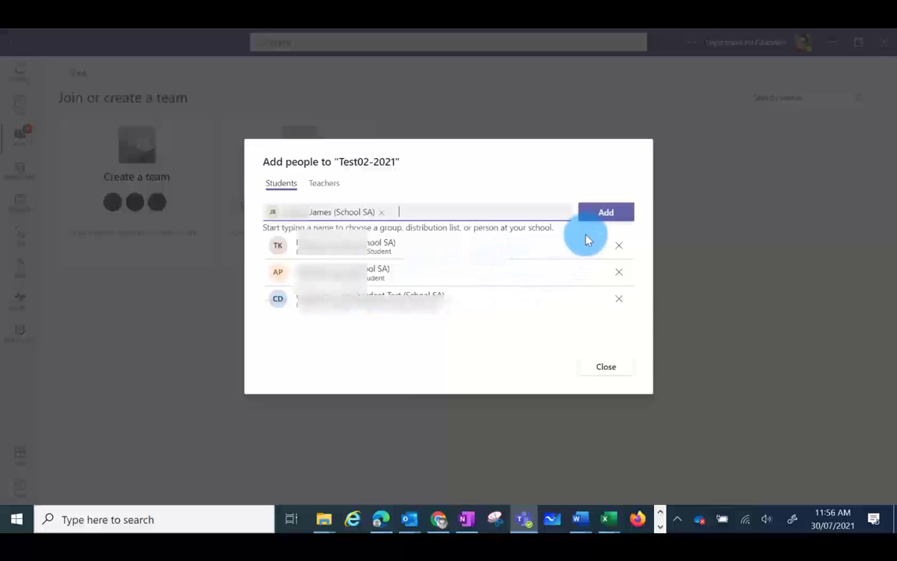
left_click(609, 215)
left_click(618, 245)
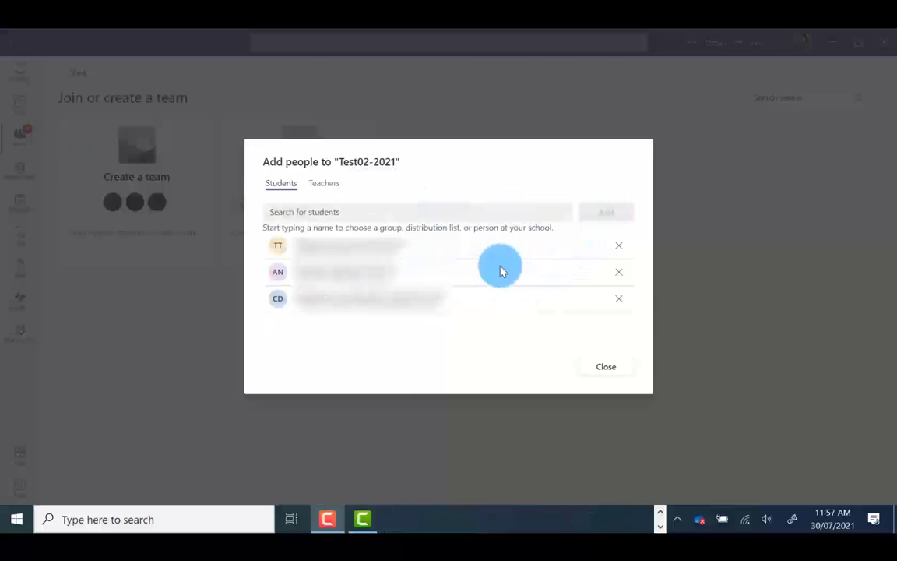
Search for a colleague by first name, add them as a teacher of the team, and finish adding people.
left_click(325, 184)
left_click(312, 212)
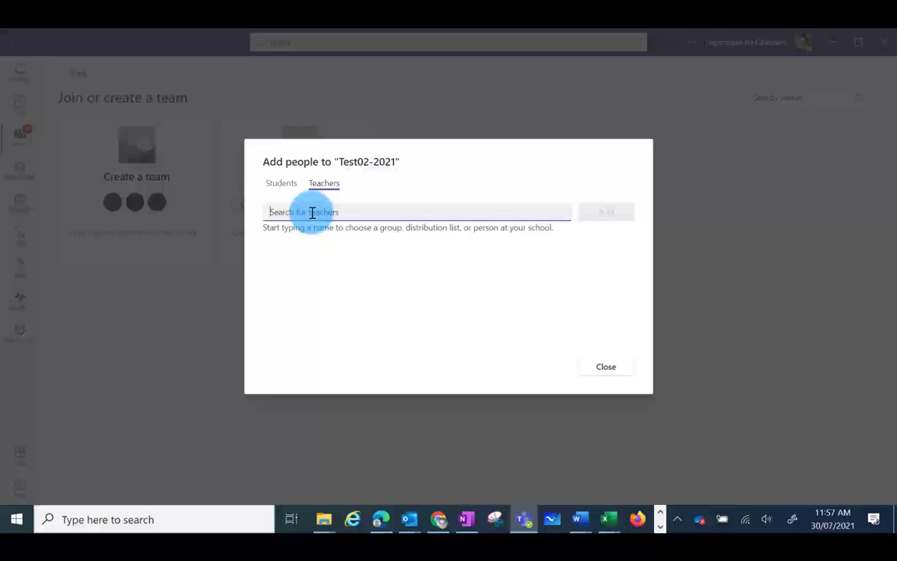
type("cindy")
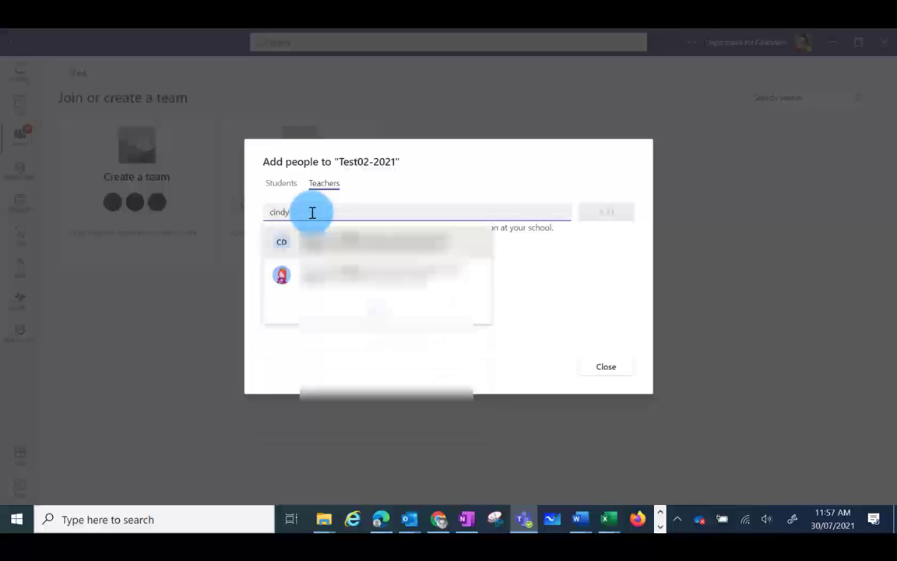
left_click(349, 280)
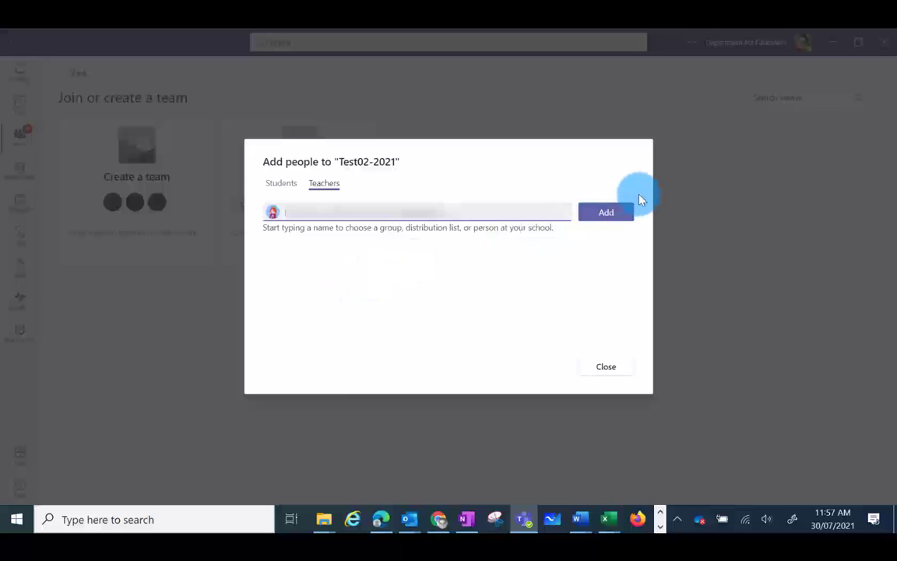
left_click(605, 212)
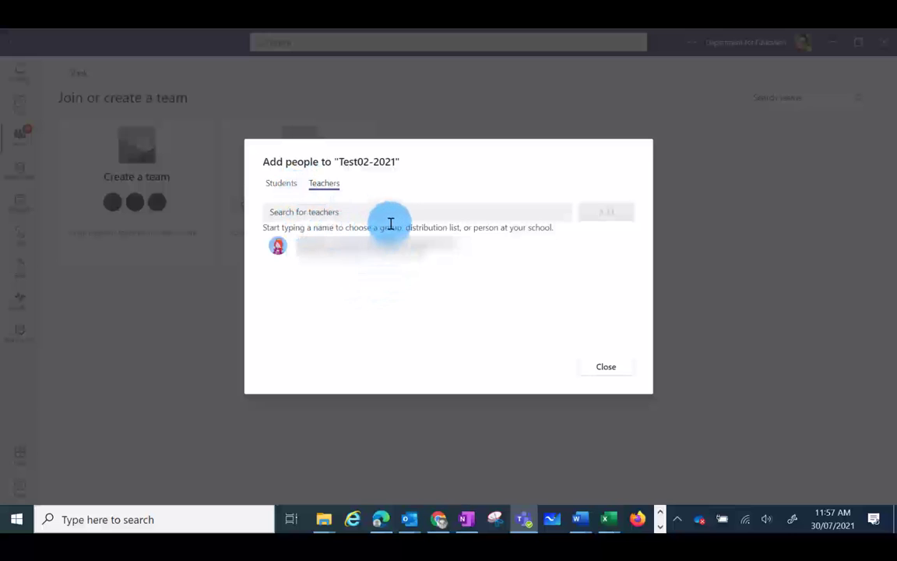
left_click(607, 368)
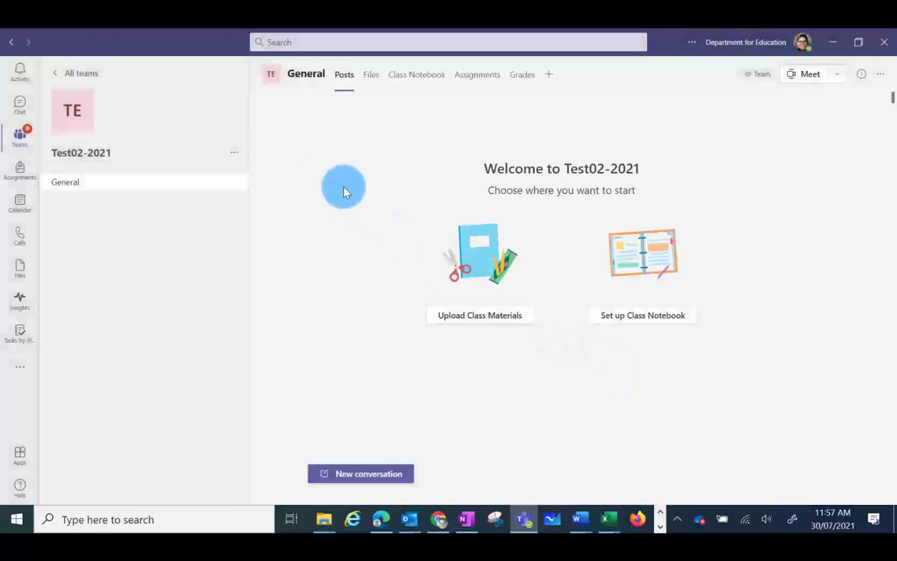
Open the management page of Test02-2021 and expand its Members and guests list.
left_click(233, 159)
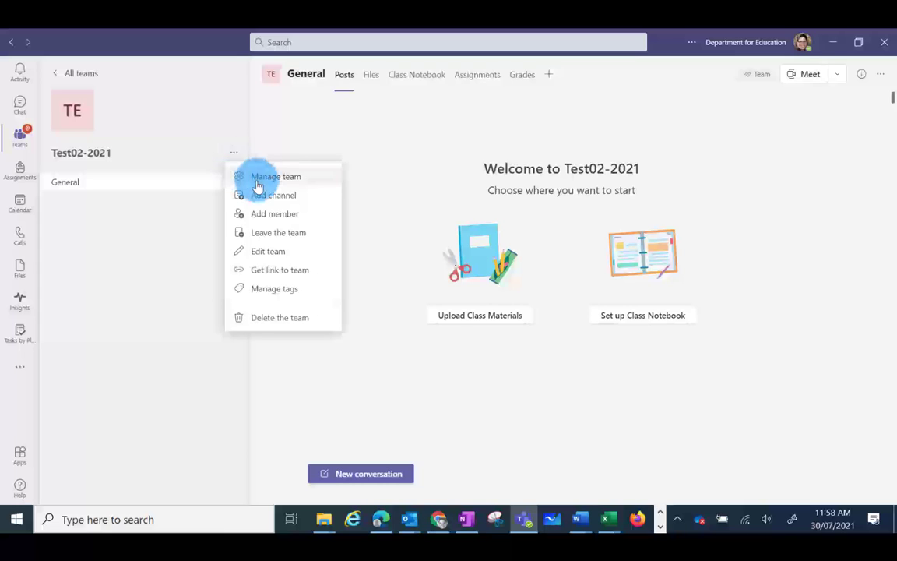
left_click(260, 181)
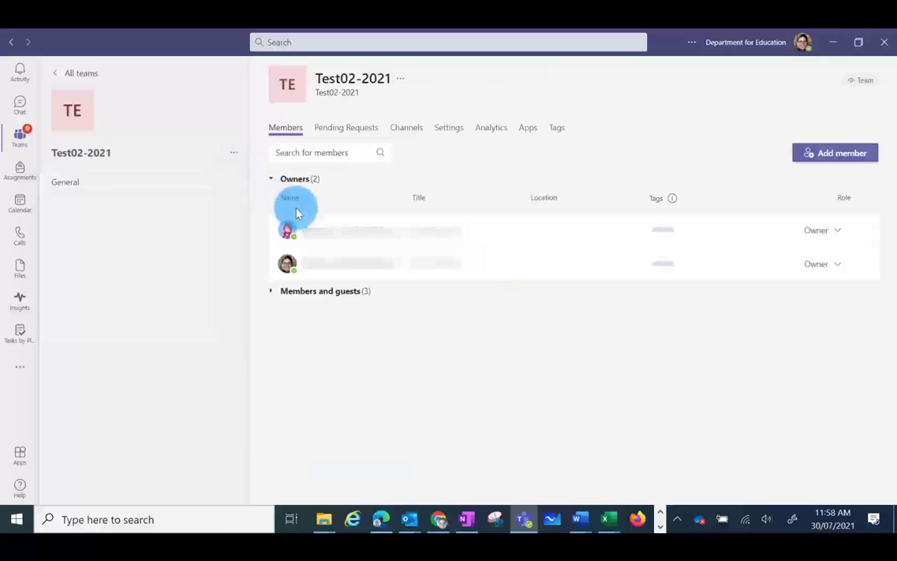
left_click(311, 299)
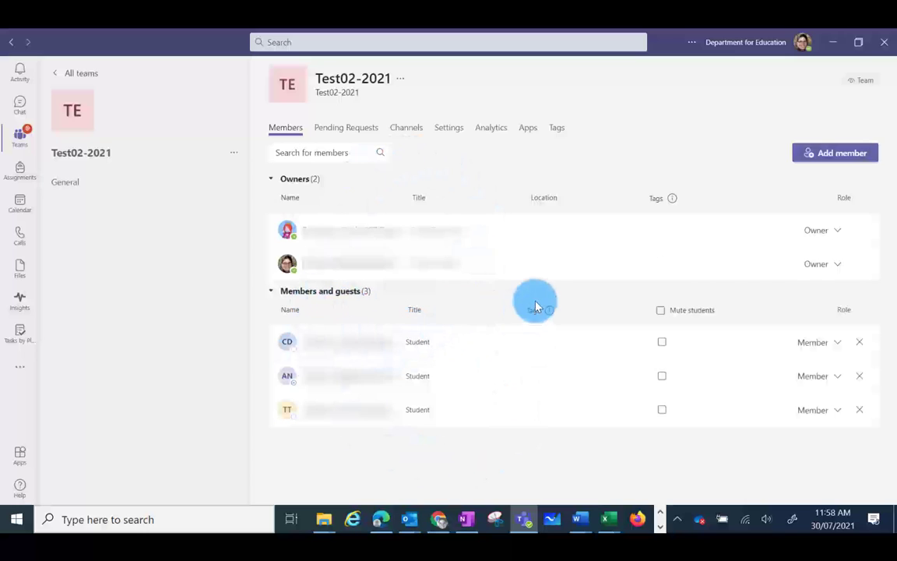
Add one more student to Test02-2021 from the team's member management and close the dialog.
left_click(838, 154)
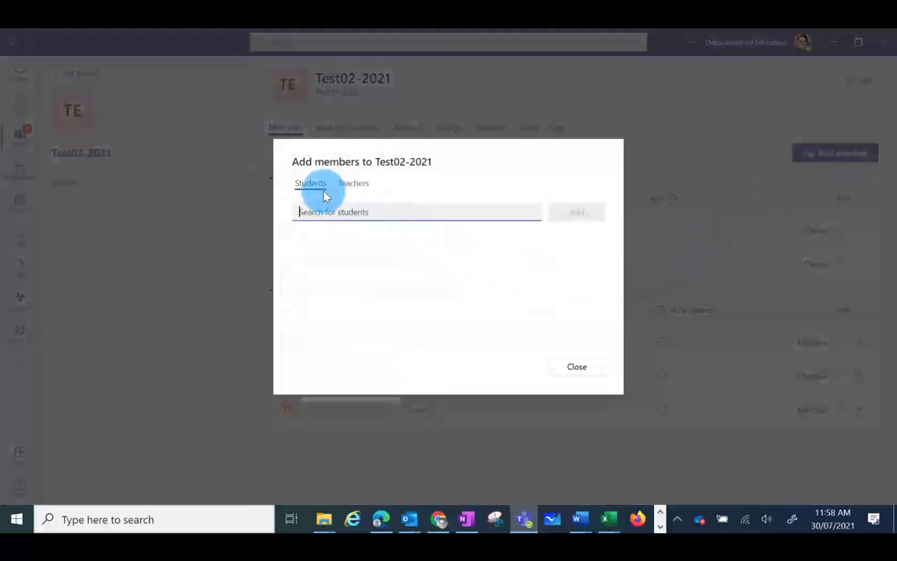
left_click(348, 184)
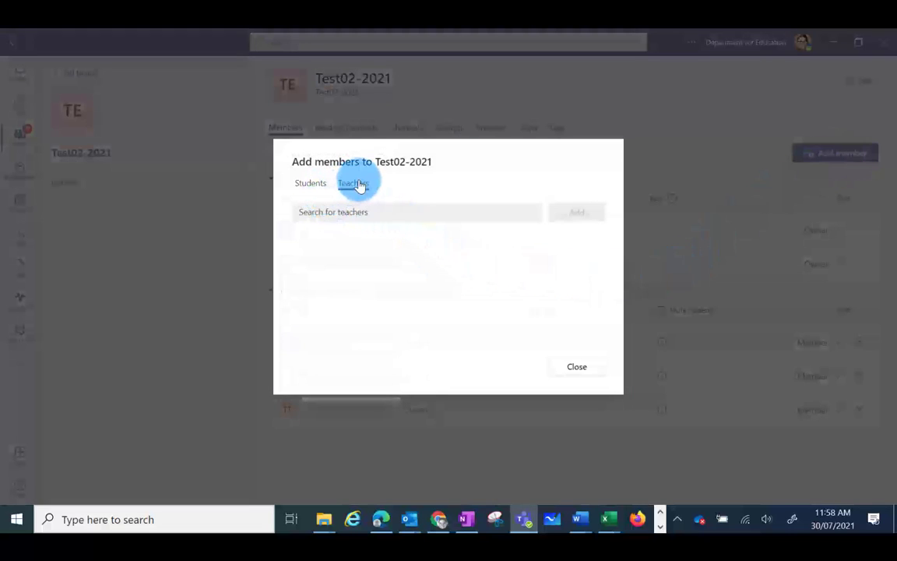
left_click(318, 185)
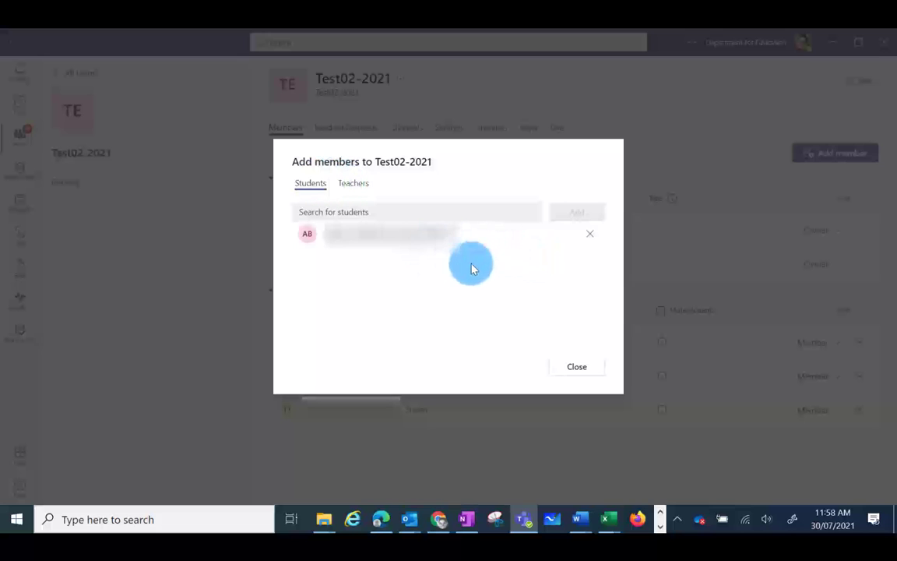
left_click(577, 375)
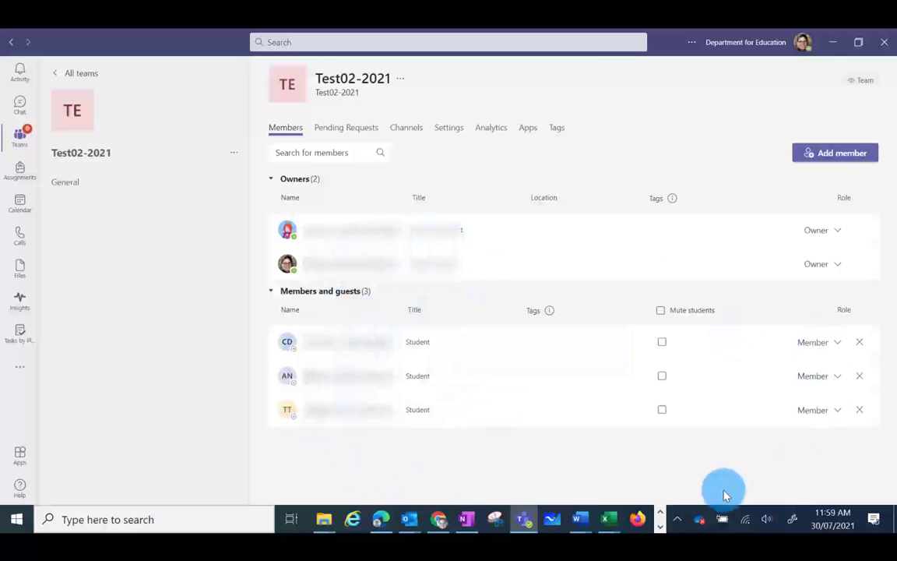
Examine the role choices offered for the first student and for the second owner without changing either role.
left_click(839, 345)
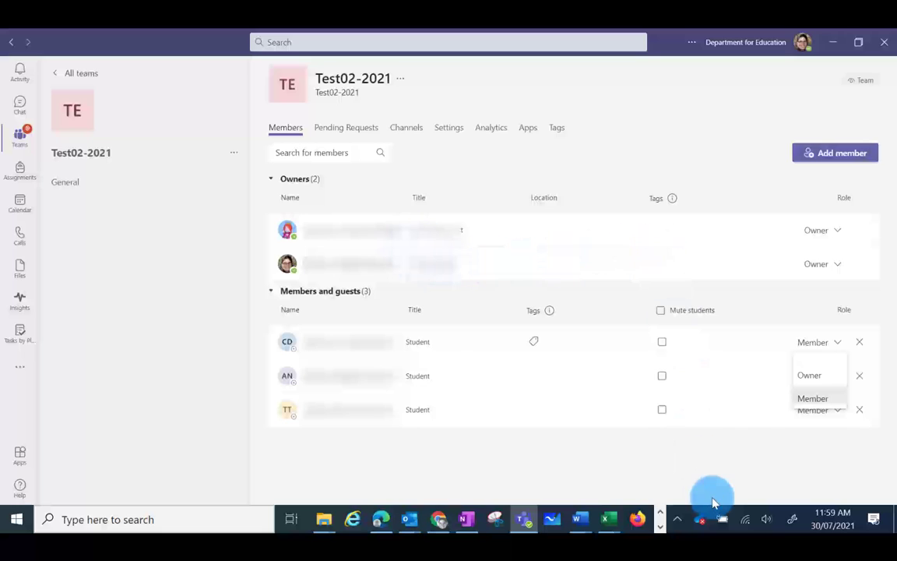
left_click(718, 466)
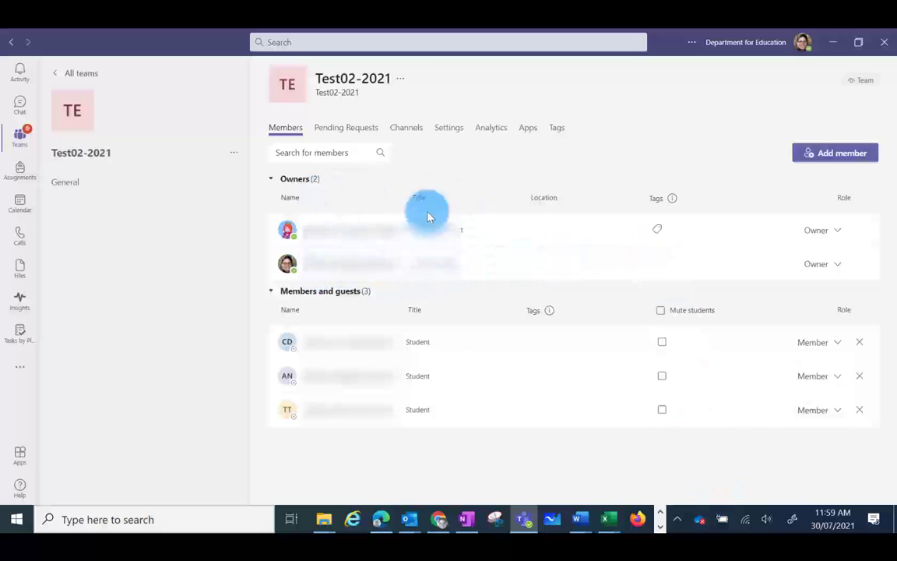
left_click(843, 265)
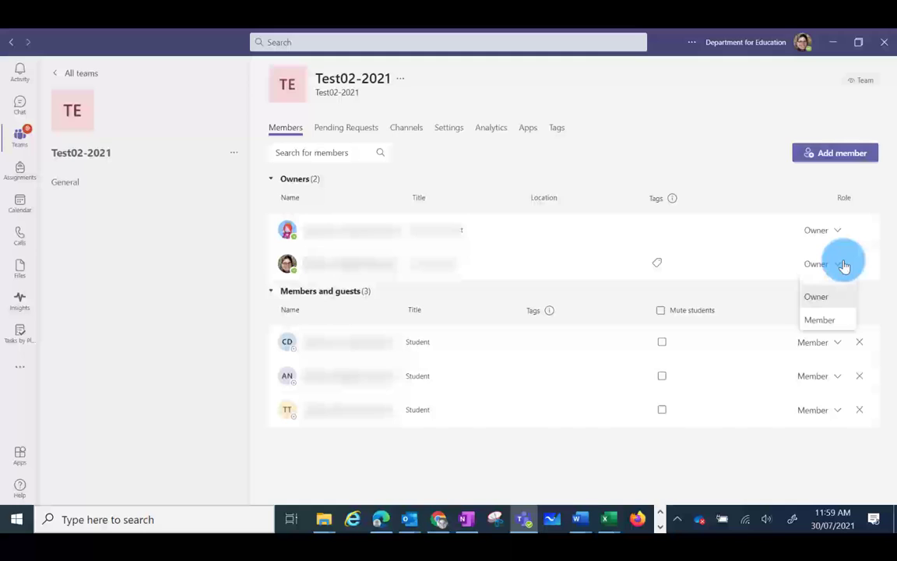
left_click(823, 320)
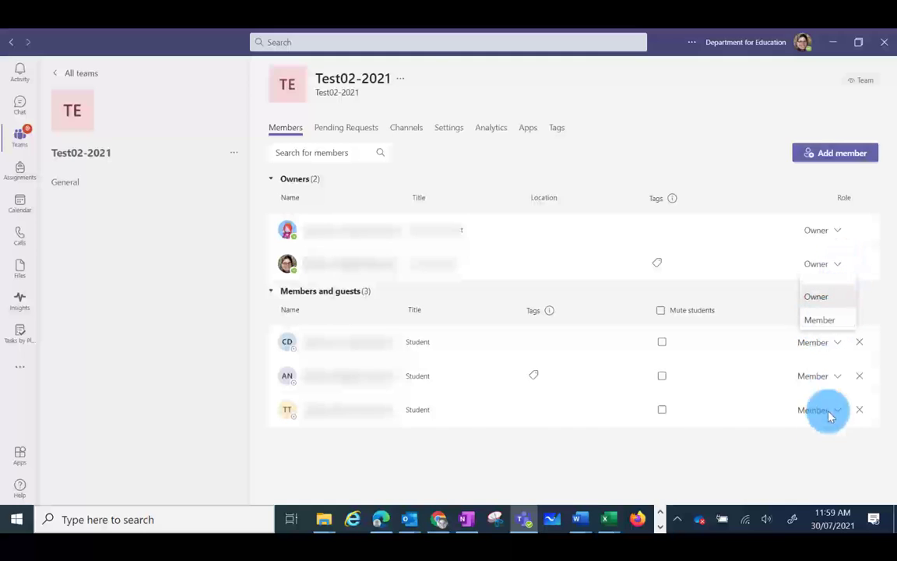
left_click(810, 458)
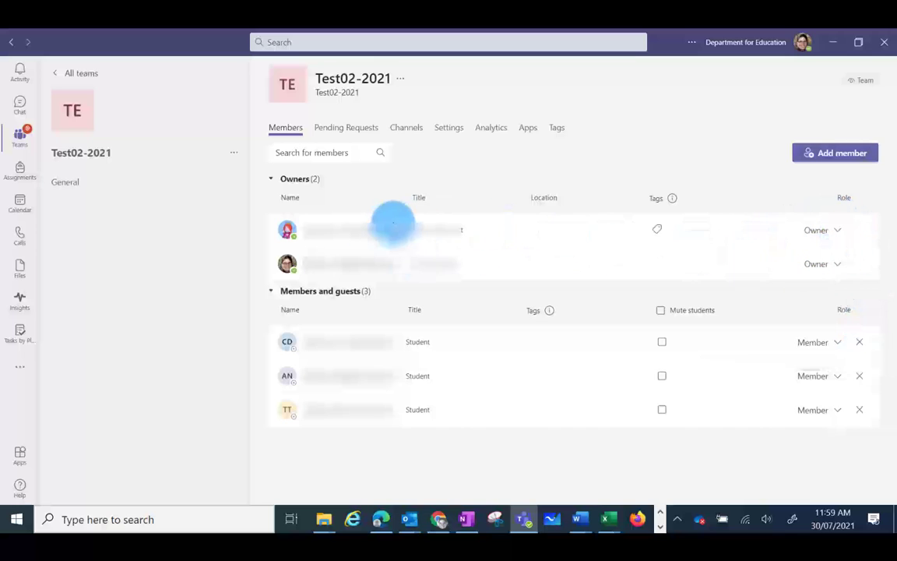
Set the first listed owner's role to Member and remove that person from the team.
left_click(838, 269)
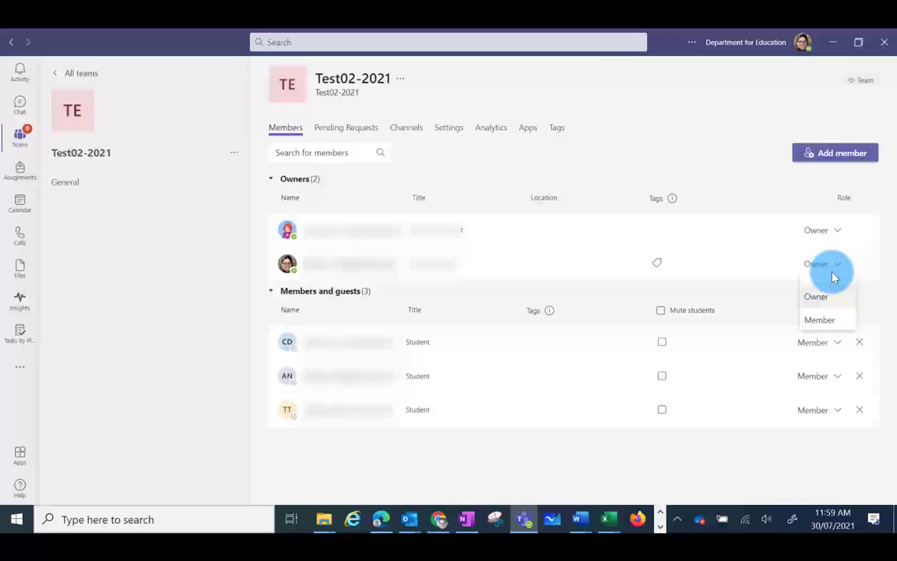
left_click(841, 231)
left_click(827, 284)
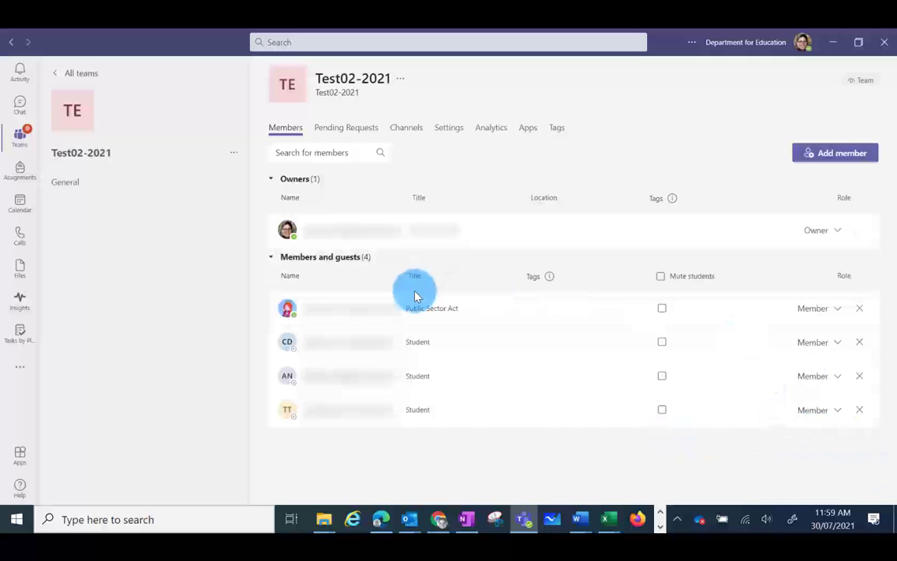
left_click(858, 310)
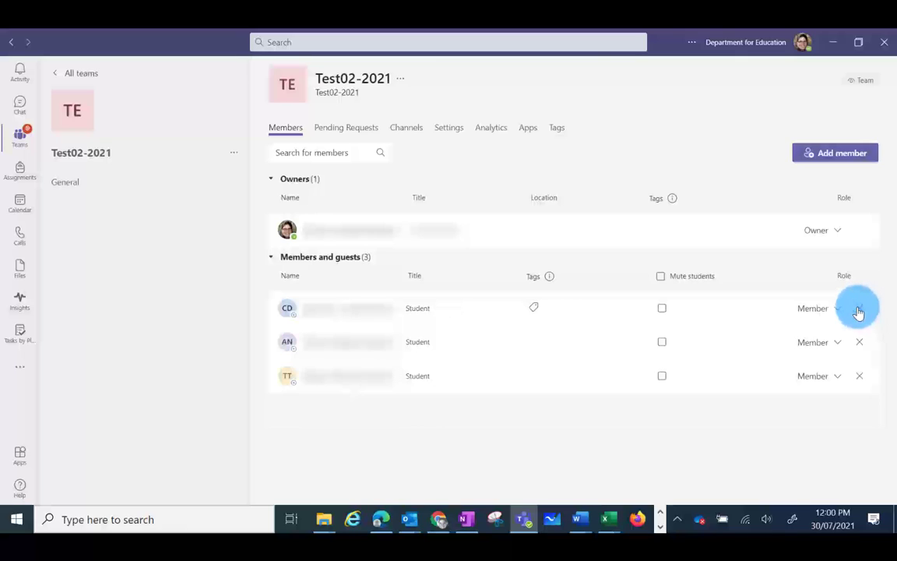